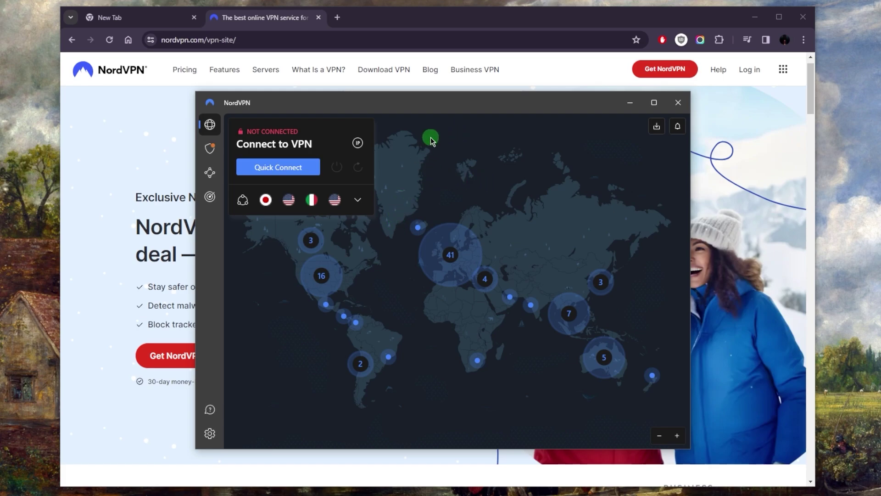
Minimize the browser, zoom and pan the Europe map, and connect to Switzerland.
left_click(755, 19)
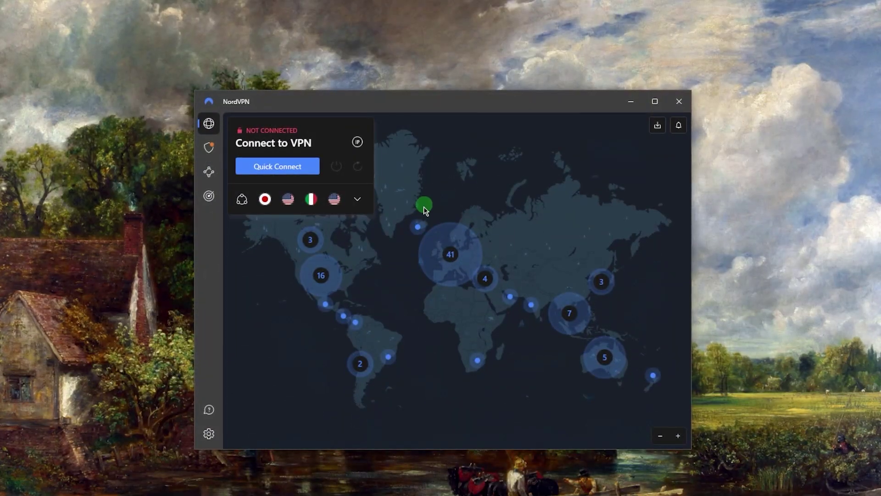
left_click(448, 258)
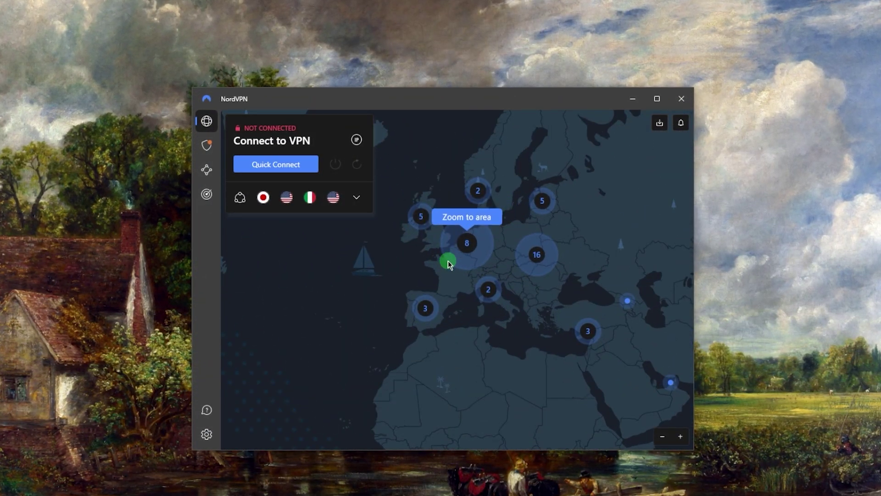
scroll(445, 271, "up", 2)
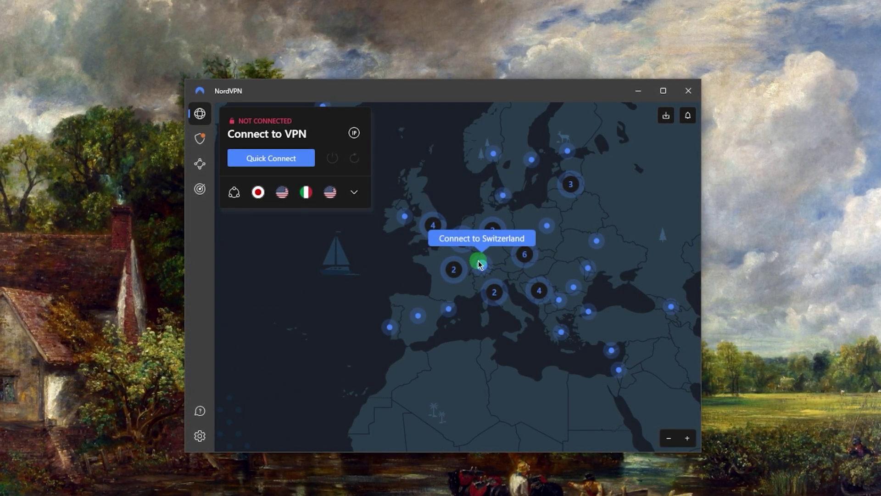
left_click_drag(400, 213, 449, 274)
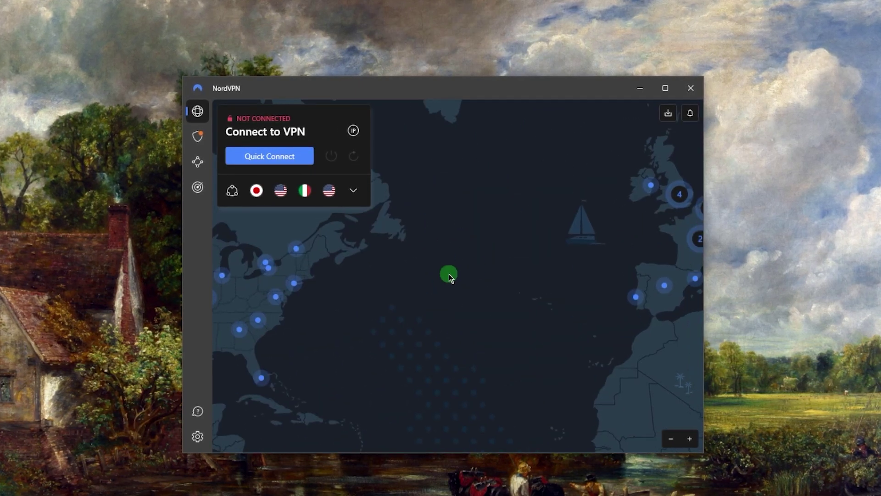
left_click_drag(517, 285, 326, 368)
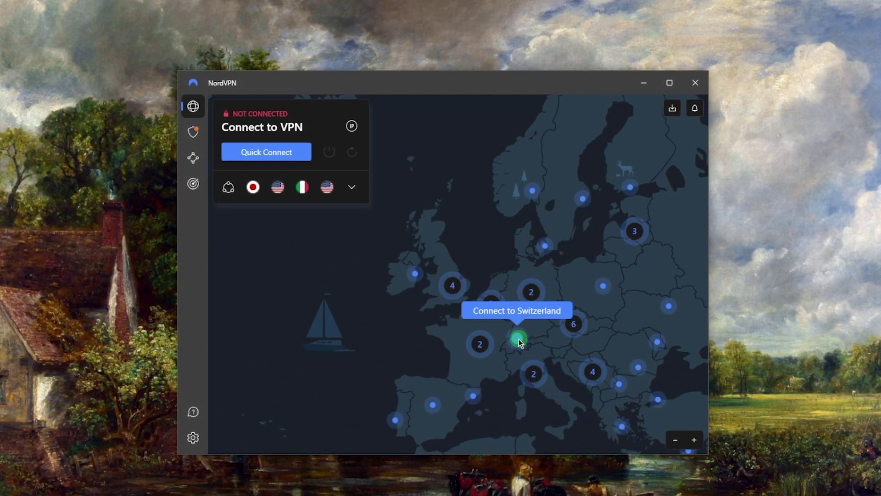
left_click(518, 340)
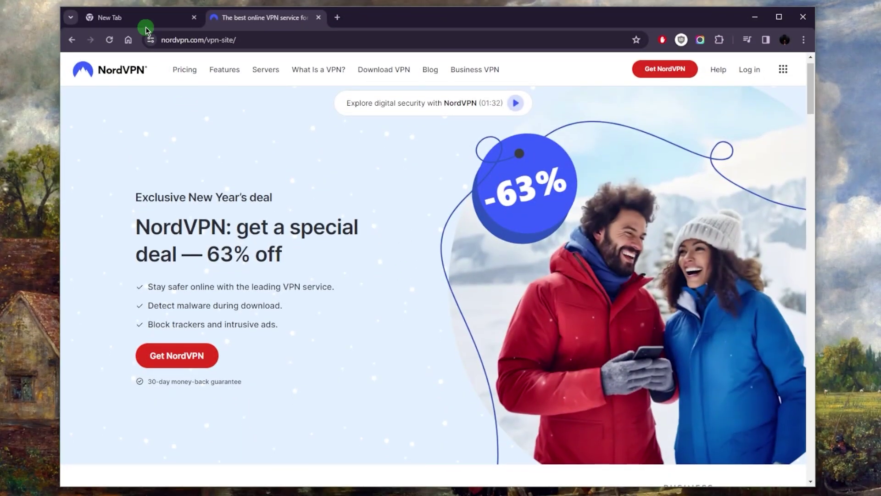
Load whatismyip-address.com in Chrome's New Tab to check the current IP location.
left_click(146, 28)
left_click(236, 40)
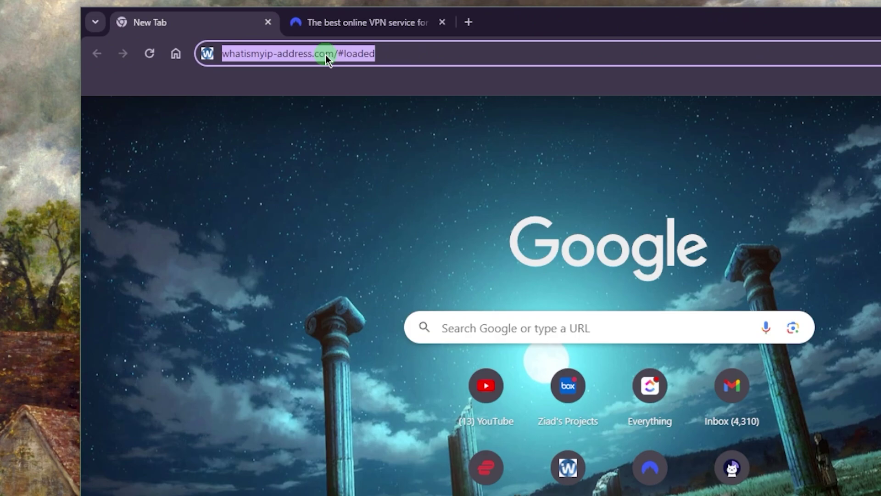
key("Return")
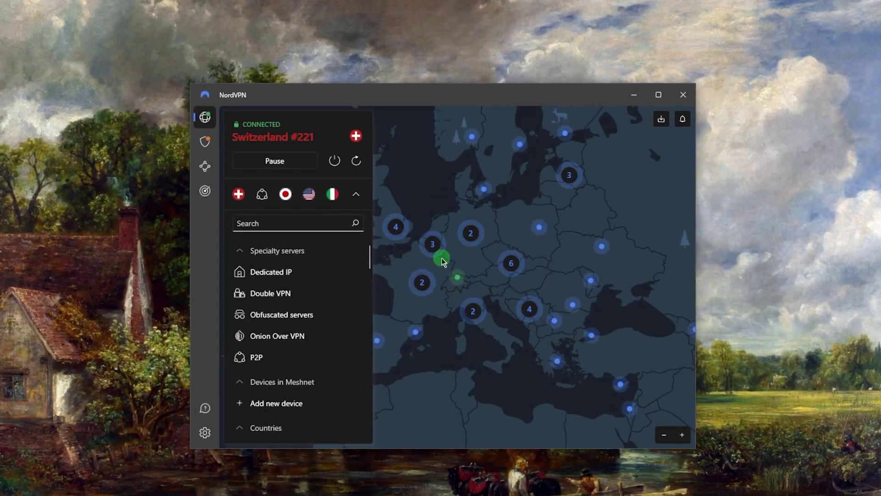
Switch the VPN connection from Switzerland to an Ireland server via the map.
scroll(442, 253, "down", 2)
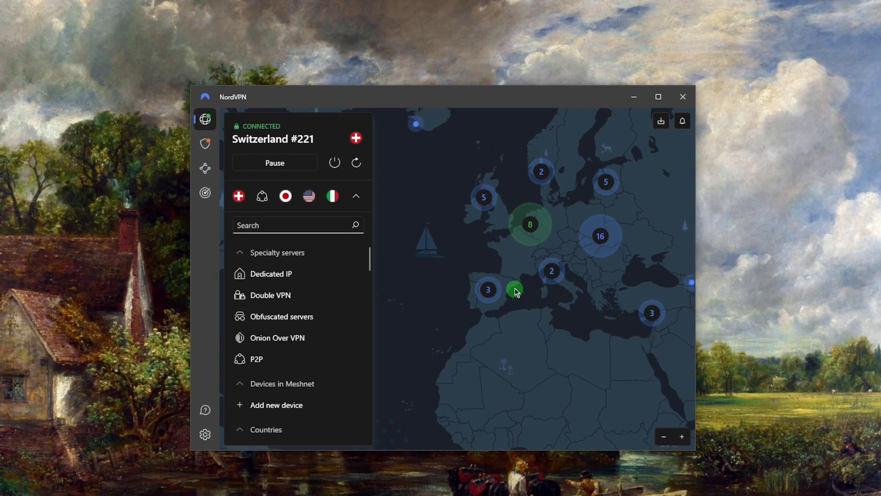
scroll(516, 289, "up", 2)
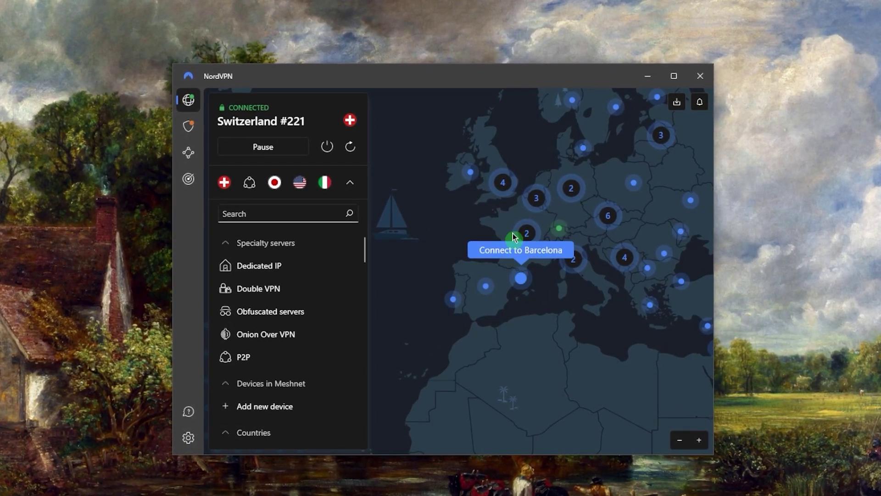
left_click(486, 295)
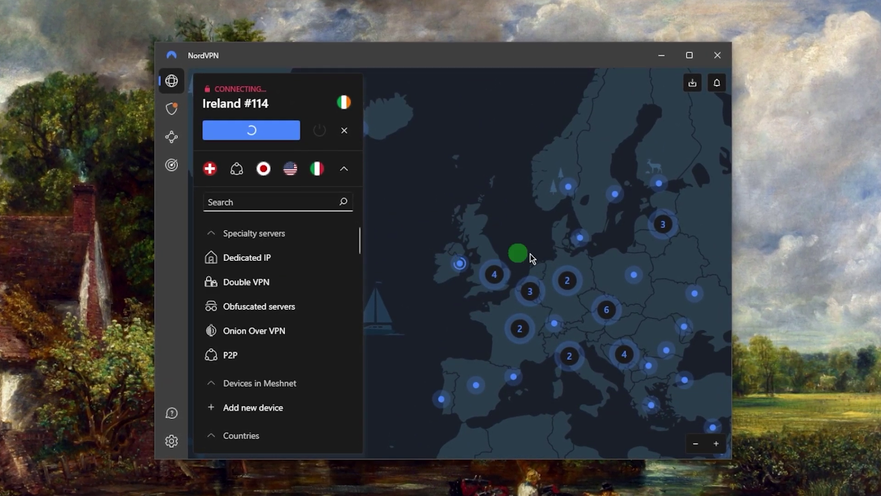
Collapse the Specialty servers and Devices in Meshnet sections of the server list.
scroll(278, 282, "down", 3)
scroll(277, 281, "up", 3)
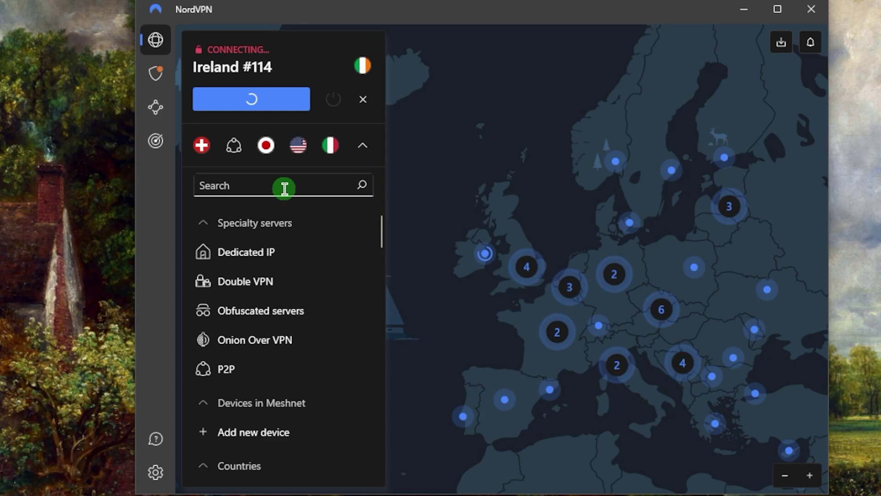
scroll(283, 379, "down", 15)
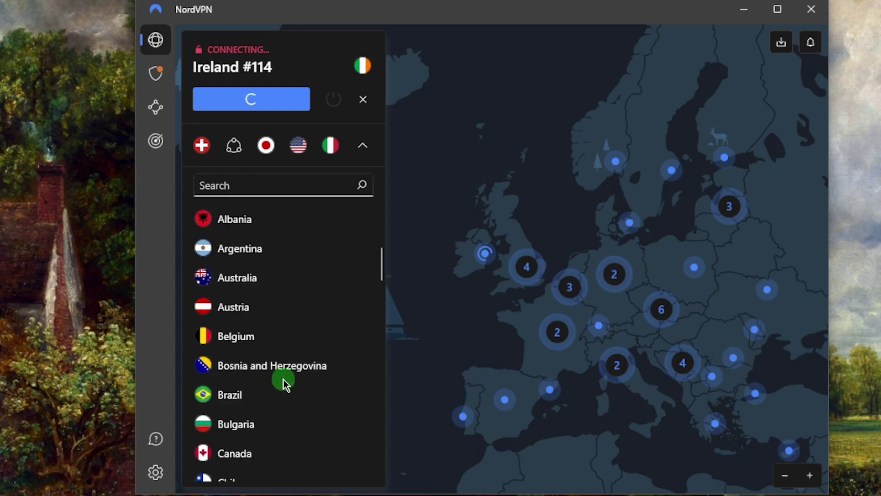
scroll(285, 387, "up", 5)
scroll(285, 388, "up", 10)
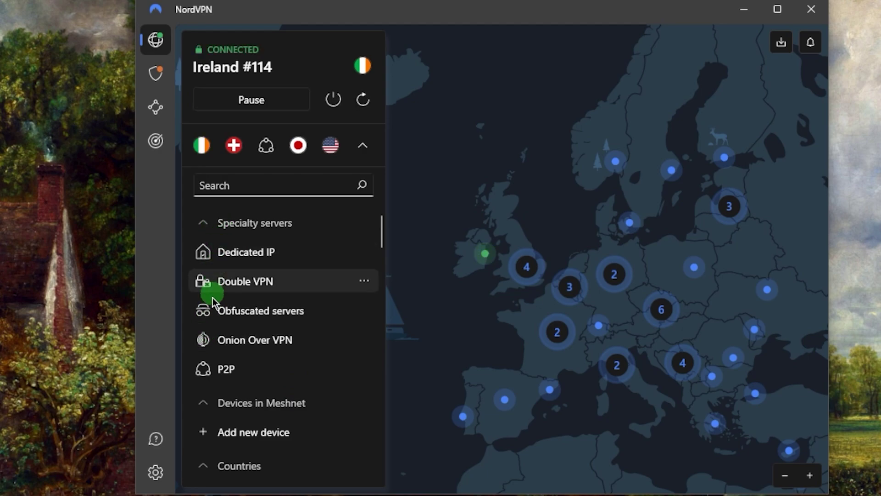
left_click(205, 223)
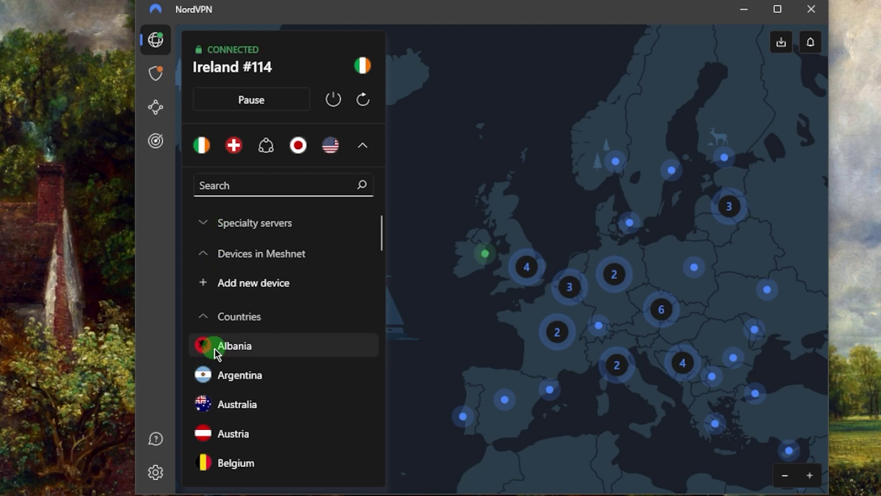
left_click(210, 254)
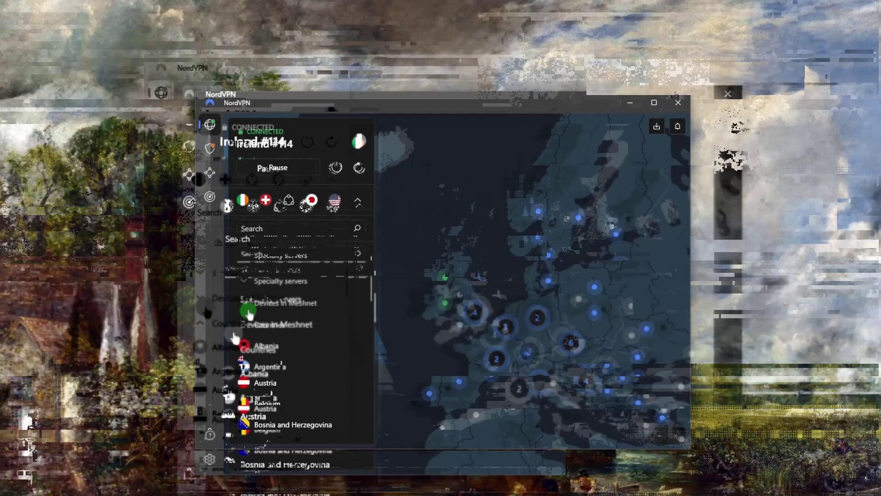
left_click(374, 357)
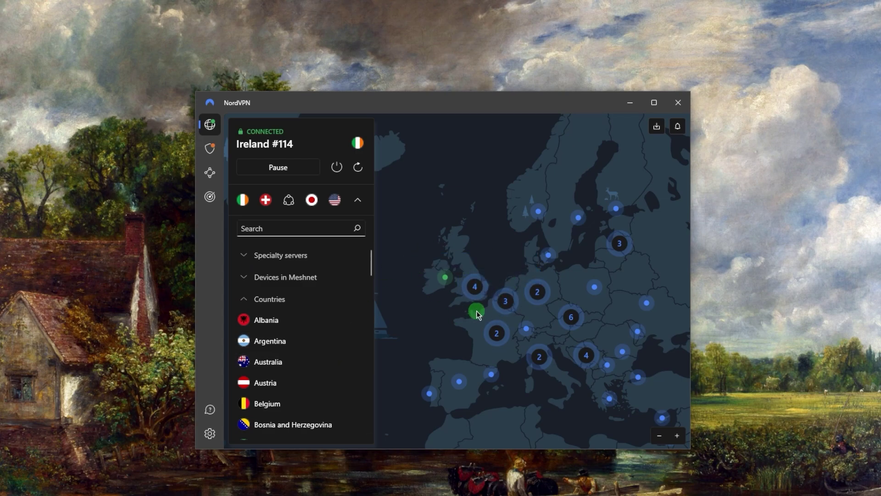
Zoom the map out and disconnect from the Ireland #114 server.
scroll(477, 311, "down", 3)
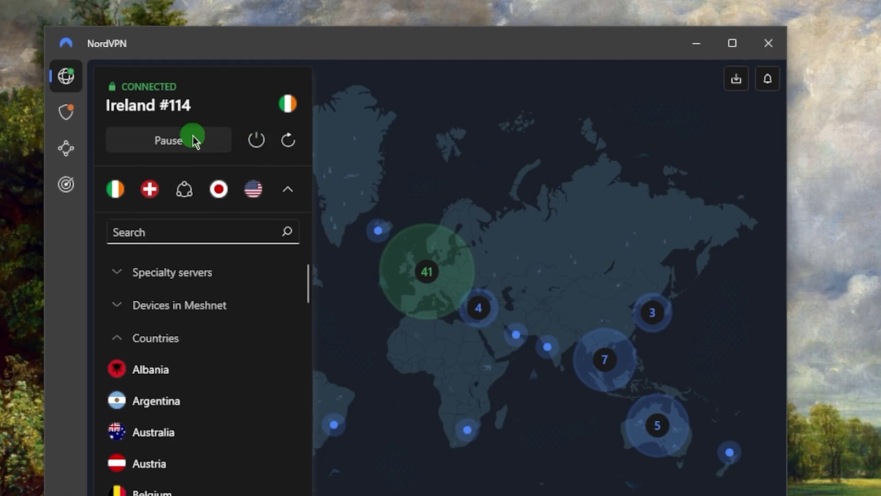
left_click(262, 143)
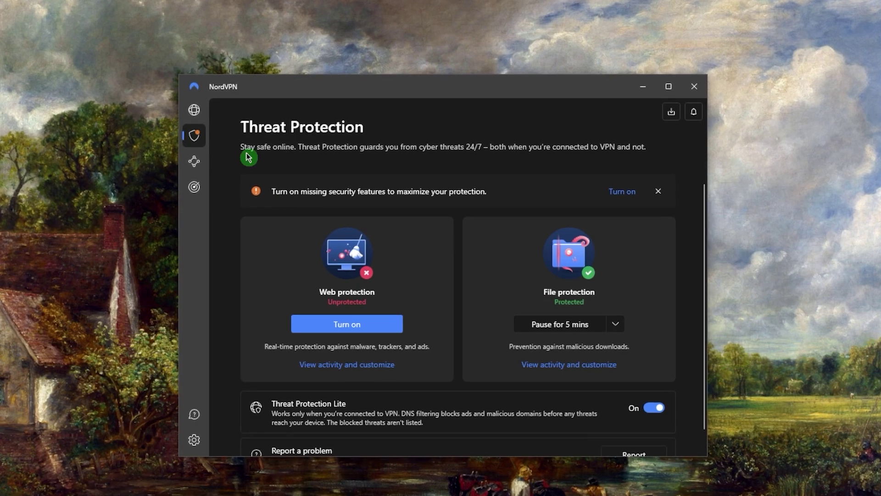
Look through the Meshnet page and then the Dark Web Monitor feature.
left_click(188, 160)
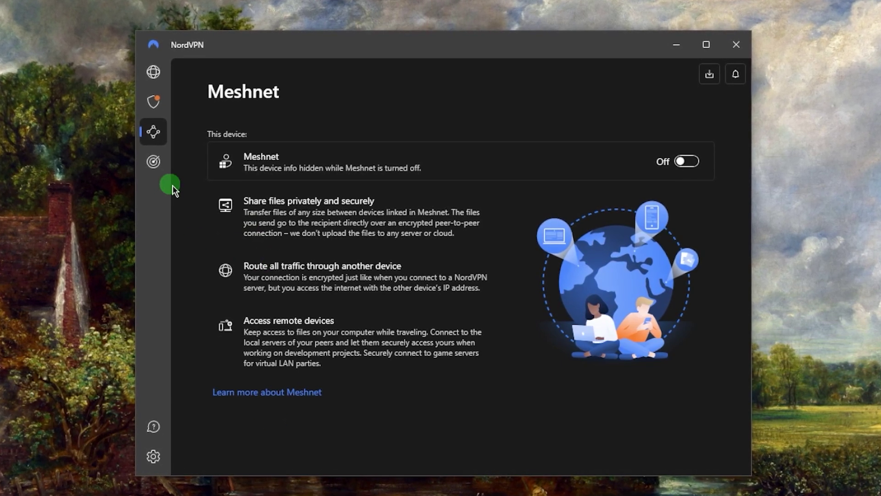
left_click(151, 160)
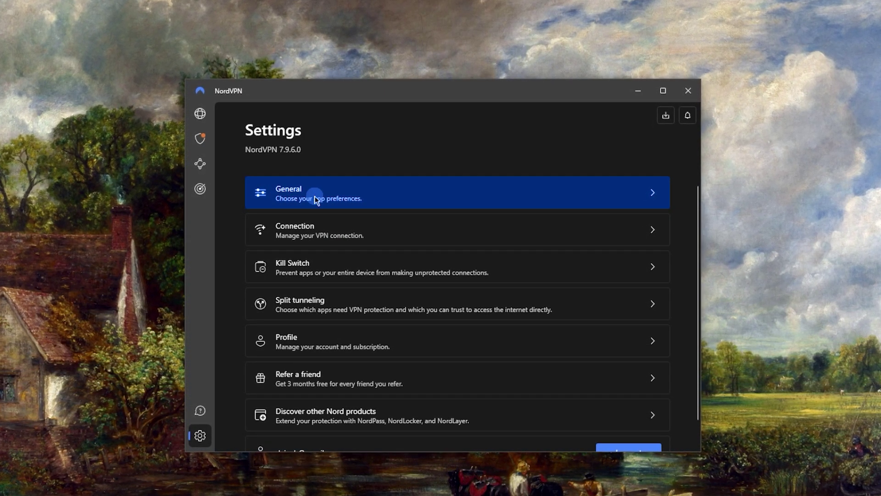
left_click(436, 235)
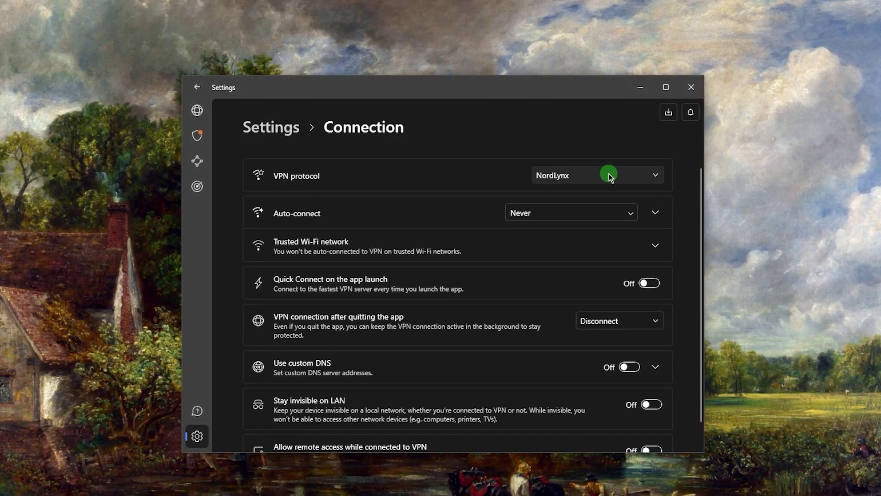
left_click(609, 172)
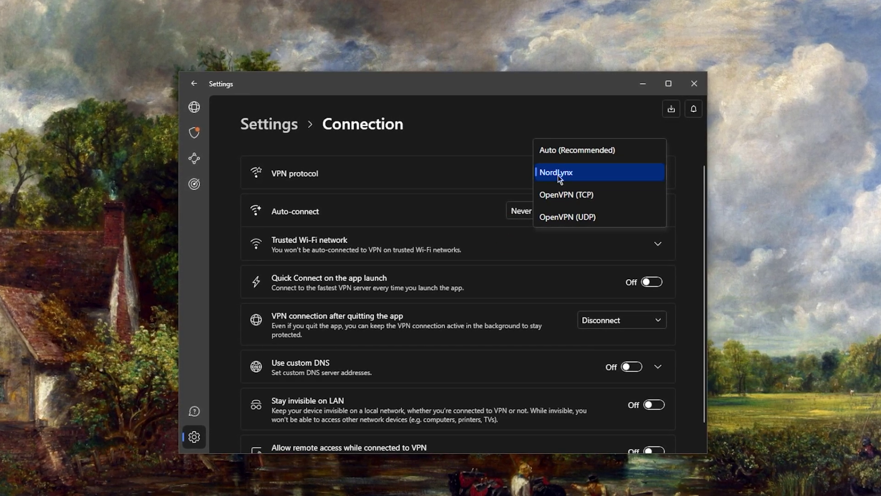
left_click(522, 141)
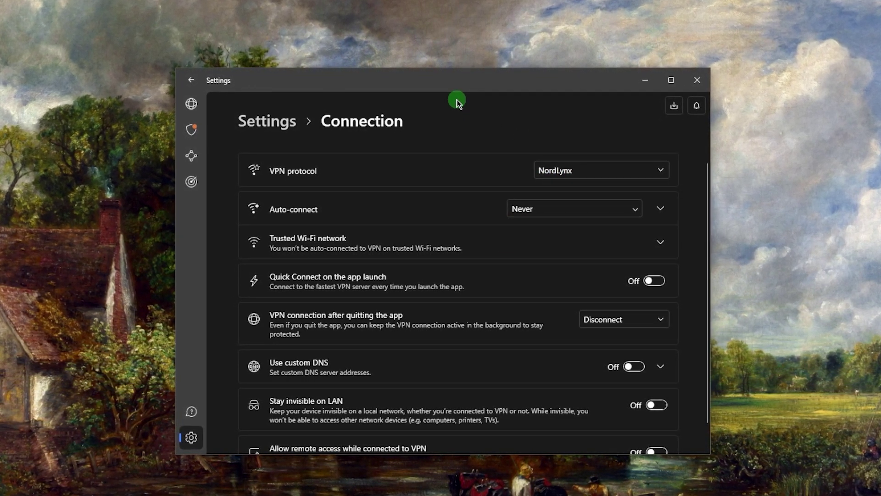
left_click(267, 120)
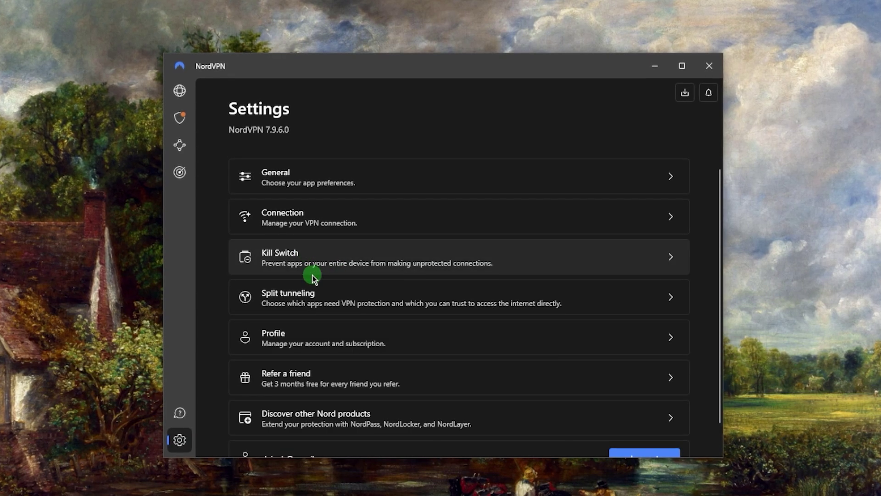
Set Kill Switch to cut internet only when the VPN drops unexpectedly, then review Selected apps.
left_click(352, 265)
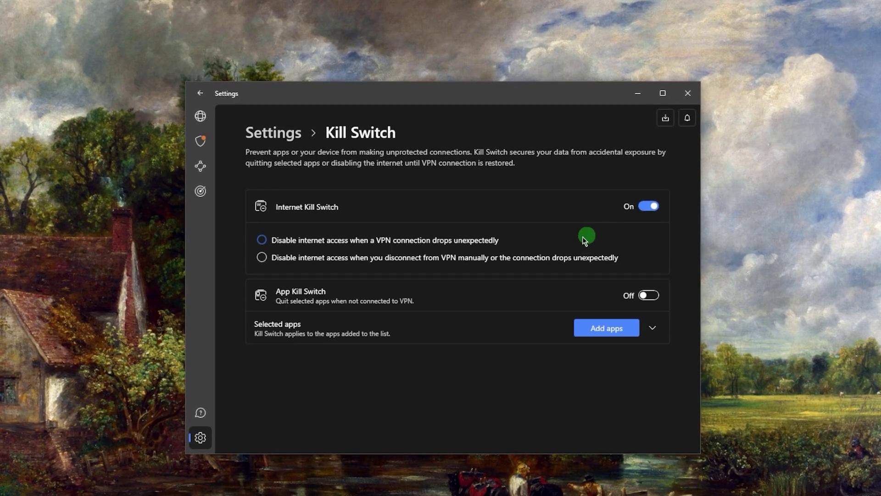
left_click(278, 241)
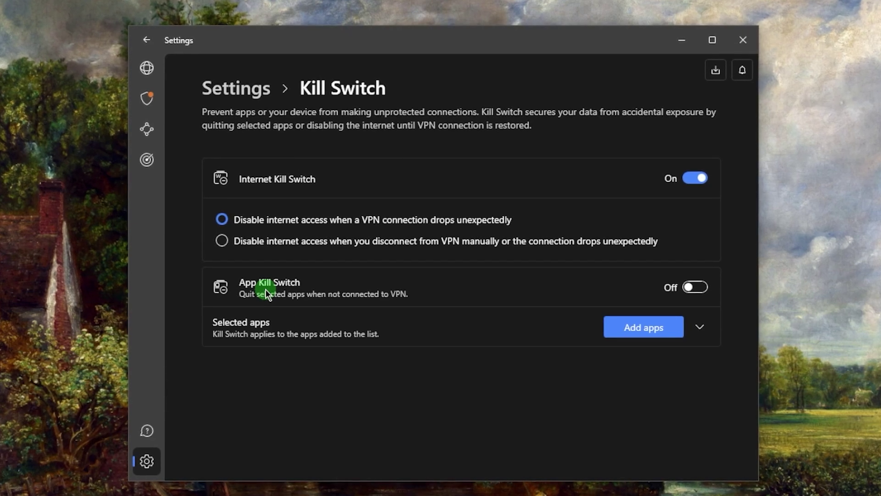
left_click(699, 327)
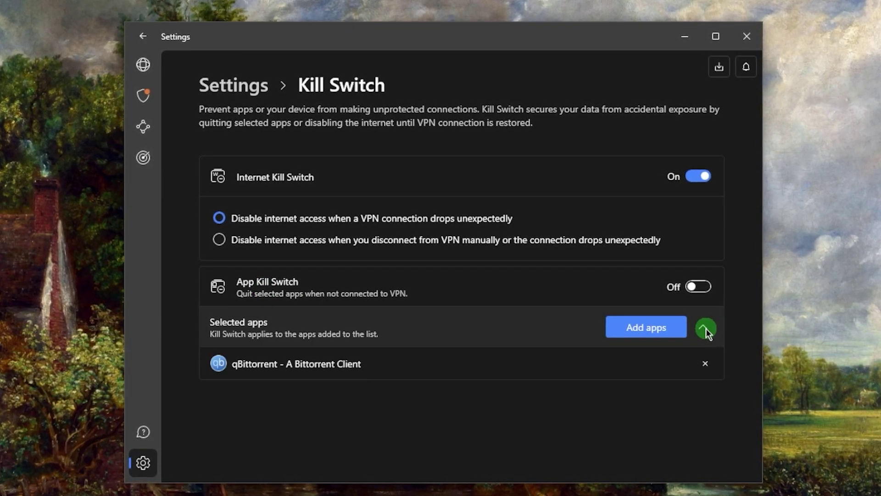
left_click(706, 329)
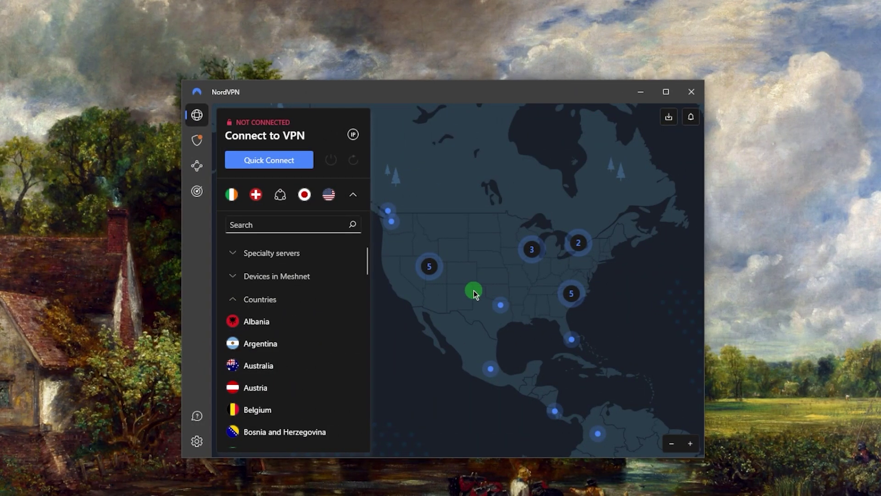
Zoom and drag the world map across the Atlantic, ending over Europe.
scroll(628, 307, "down", 2)
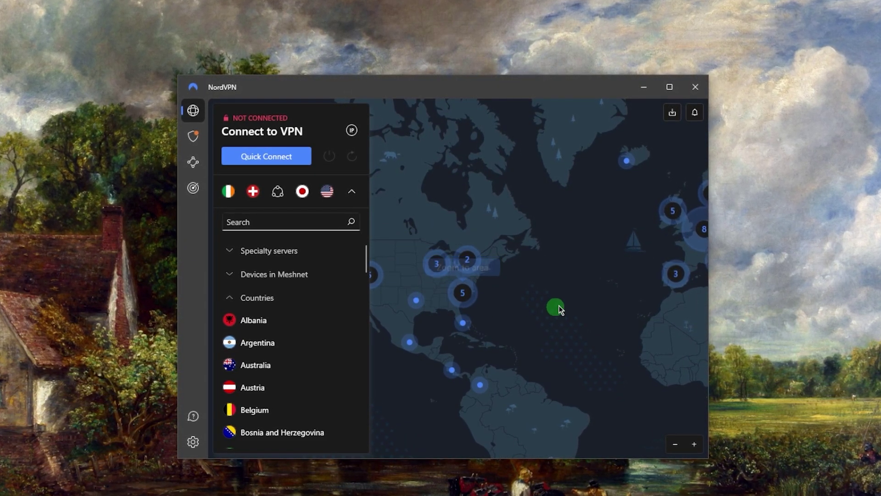
left_click_drag(613, 299, 528, 286)
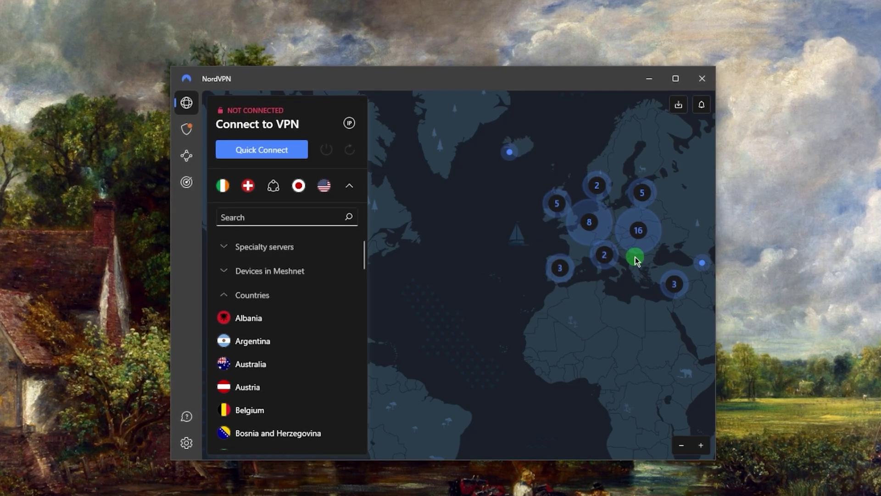
left_click_drag(529, 276, 588, 287)
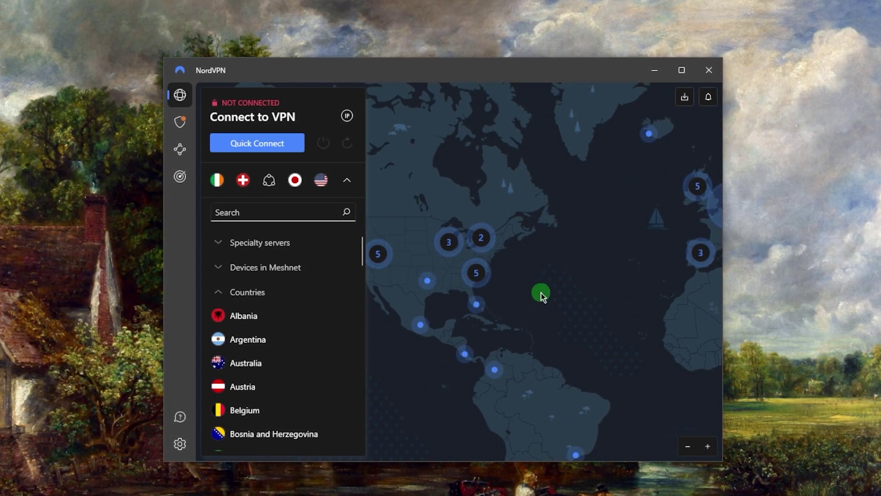
left_click_drag(598, 282, 427, 325)
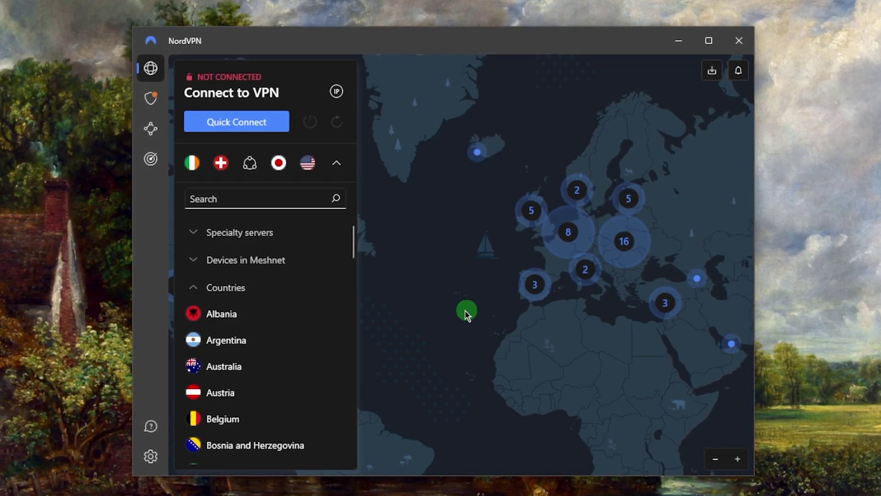
Pan the map across the Atlantic and zoom onto the United States servers near New York.
scroll(527, 334, "down", 3)
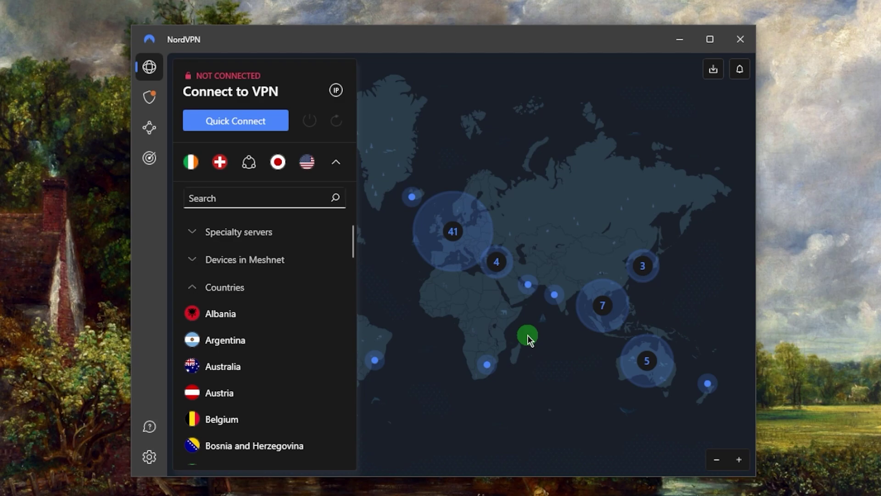
scroll(433, 294, "up", 3)
left_click_drag(433, 295, 582, 354)
scroll(514, 325, "down", 5)
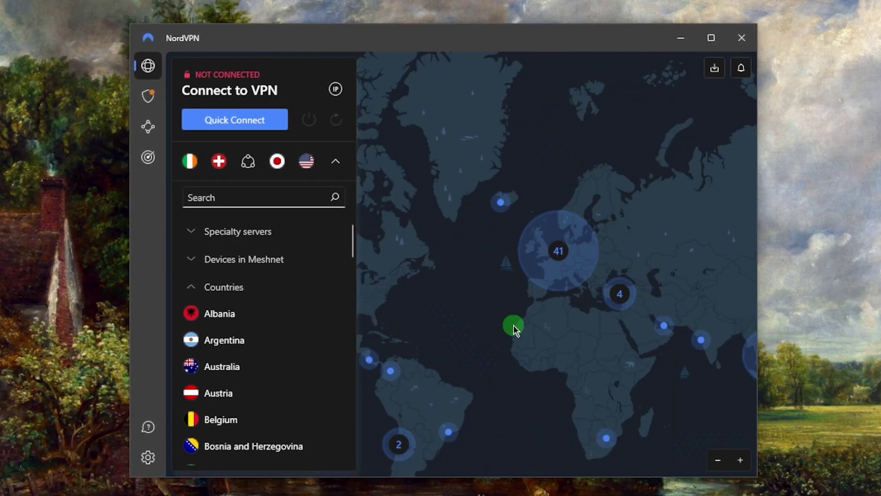
scroll(437, 290, "up", 3)
left_click_drag(440, 292, 522, 294)
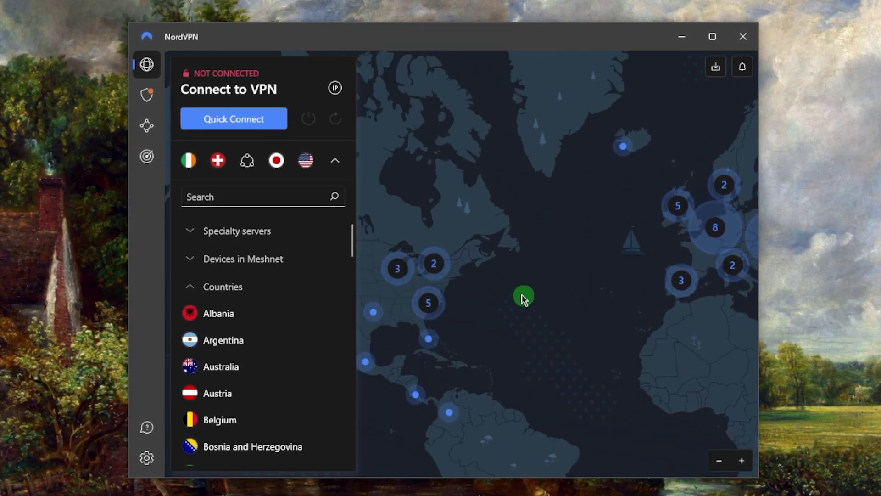
left_click(423, 302)
scroll(460, 214, "up", 3)
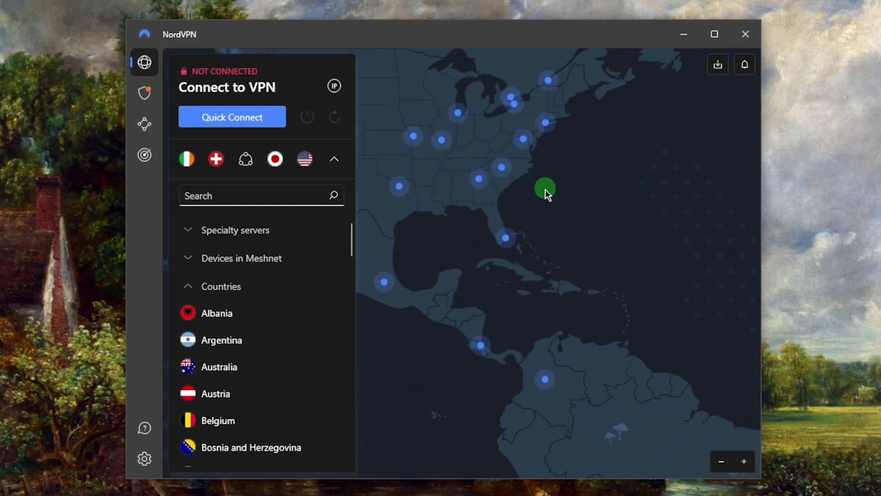
left_click_drag(545, 189, 551, 278)
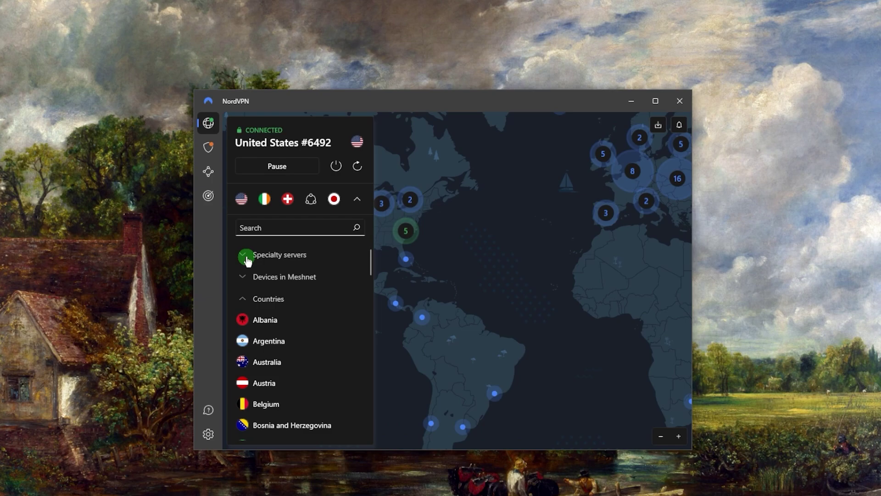
Expand Specialty servers to reveal Dedicated IP, Double VPN, Obfuscated, Onion Over VPN and P2P.
left_click(243, 255)
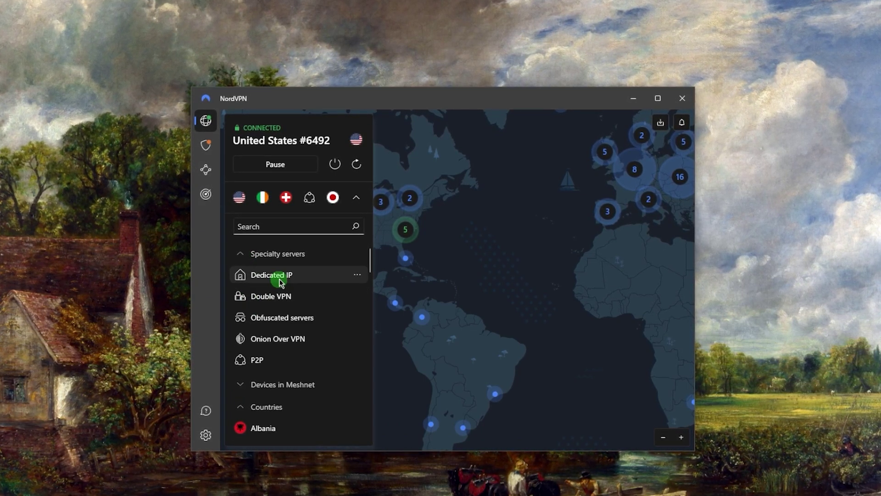